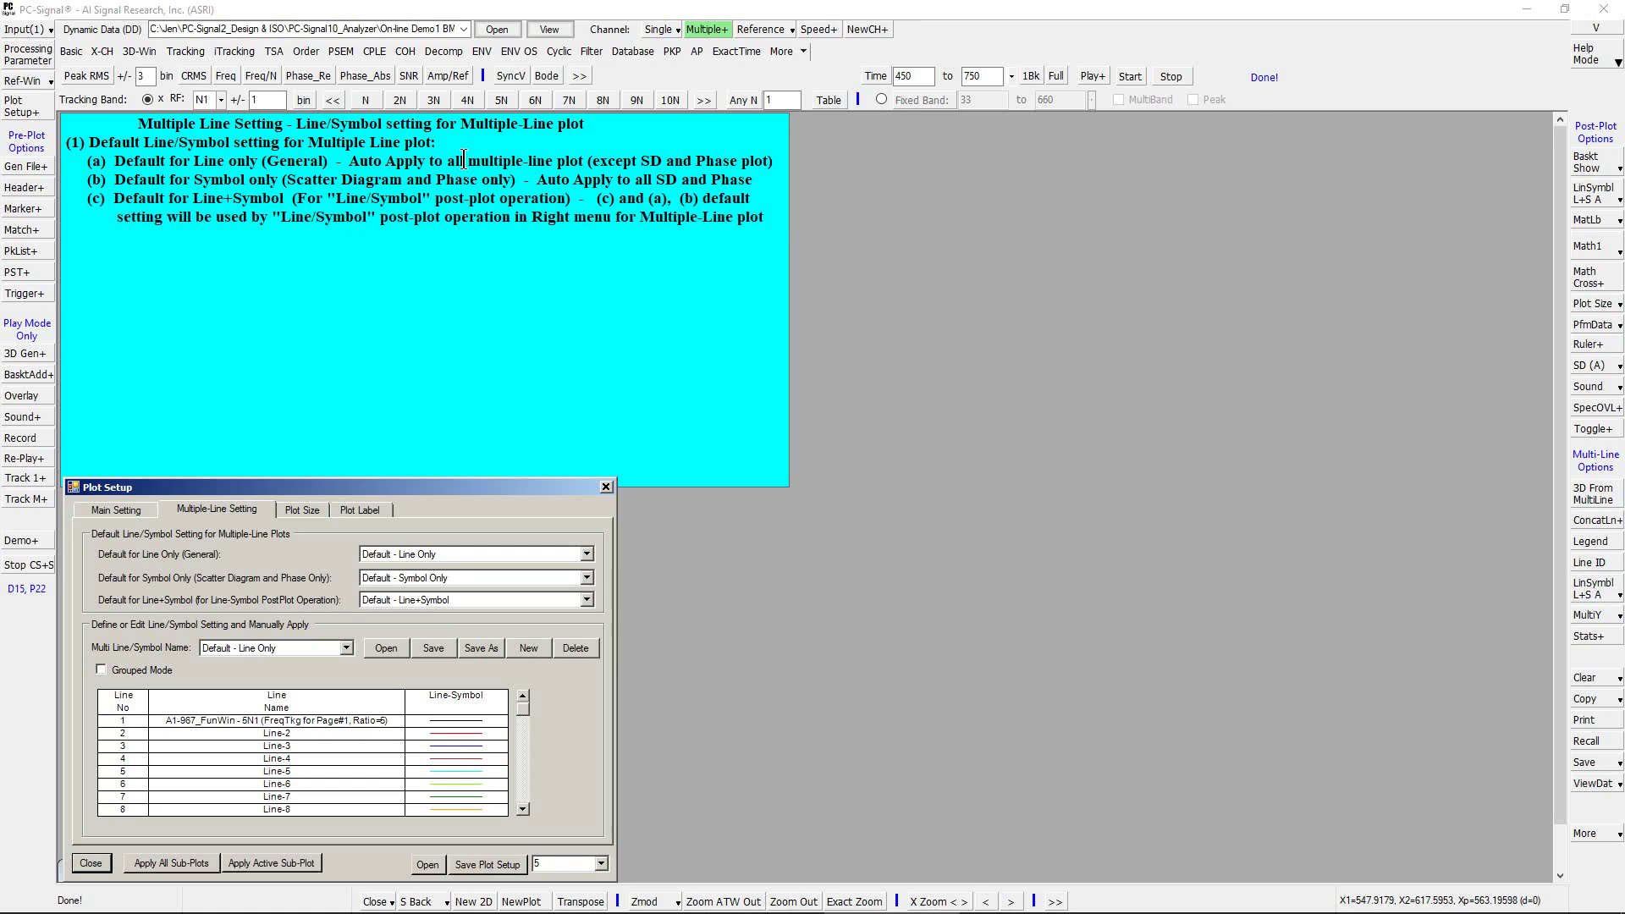
# - Set up Peak RMS and relative-phase tracking for four overlaid pump acceleration channels
pyautogui.click(179, 52)
pyautogui.click(80, 76)
pyautogui.click(302, 74)
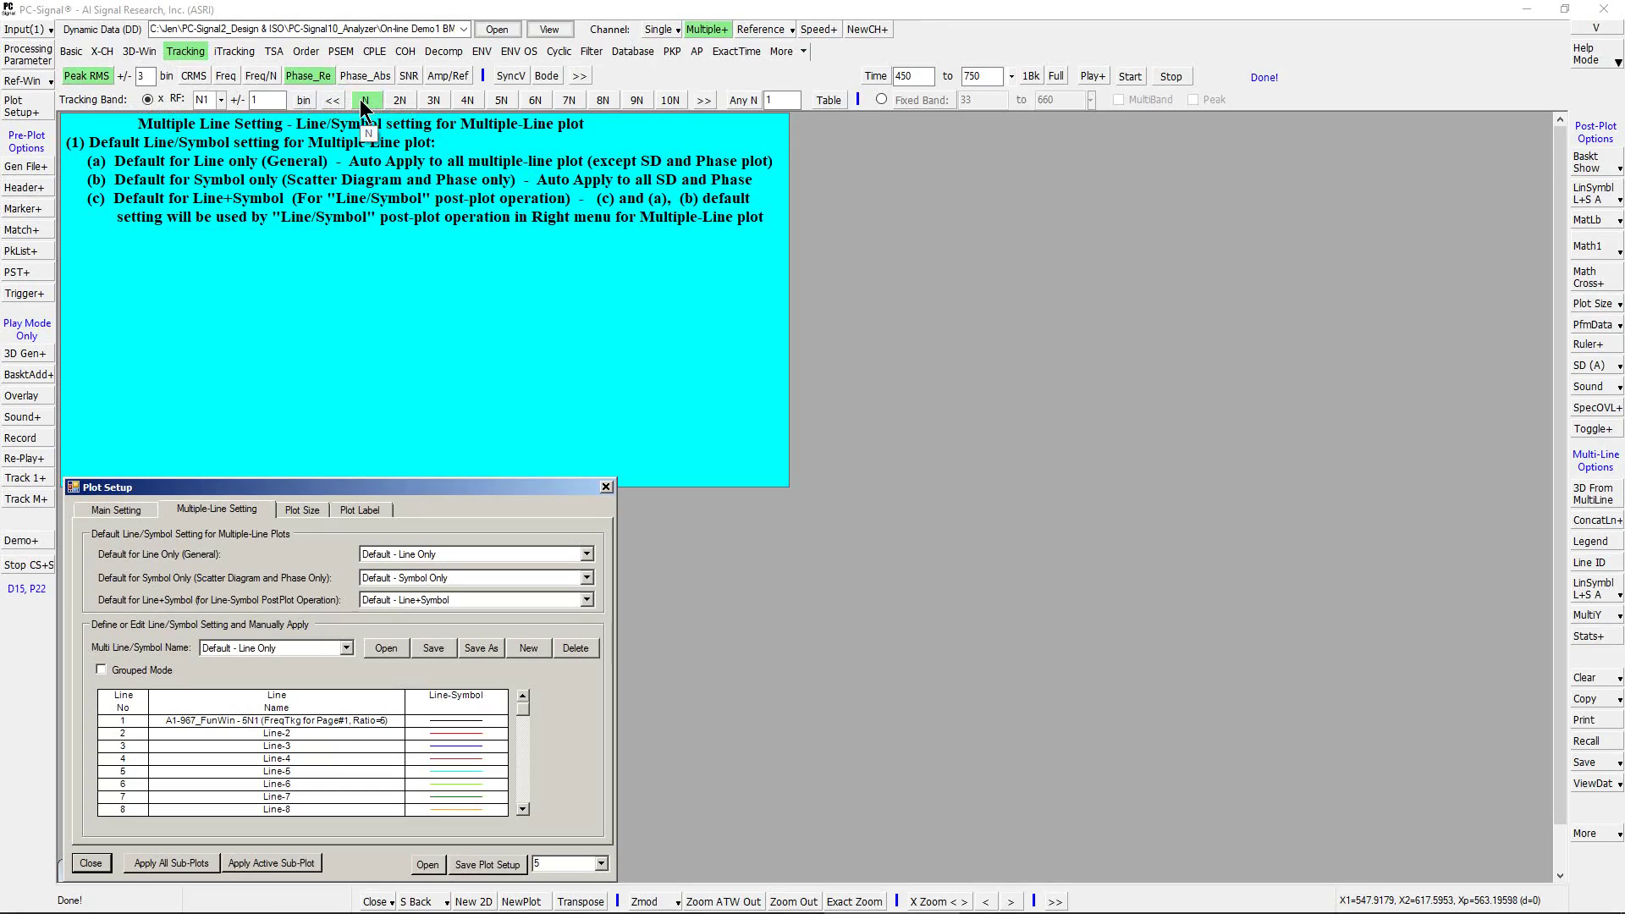
pyautogui.click(701, 32)
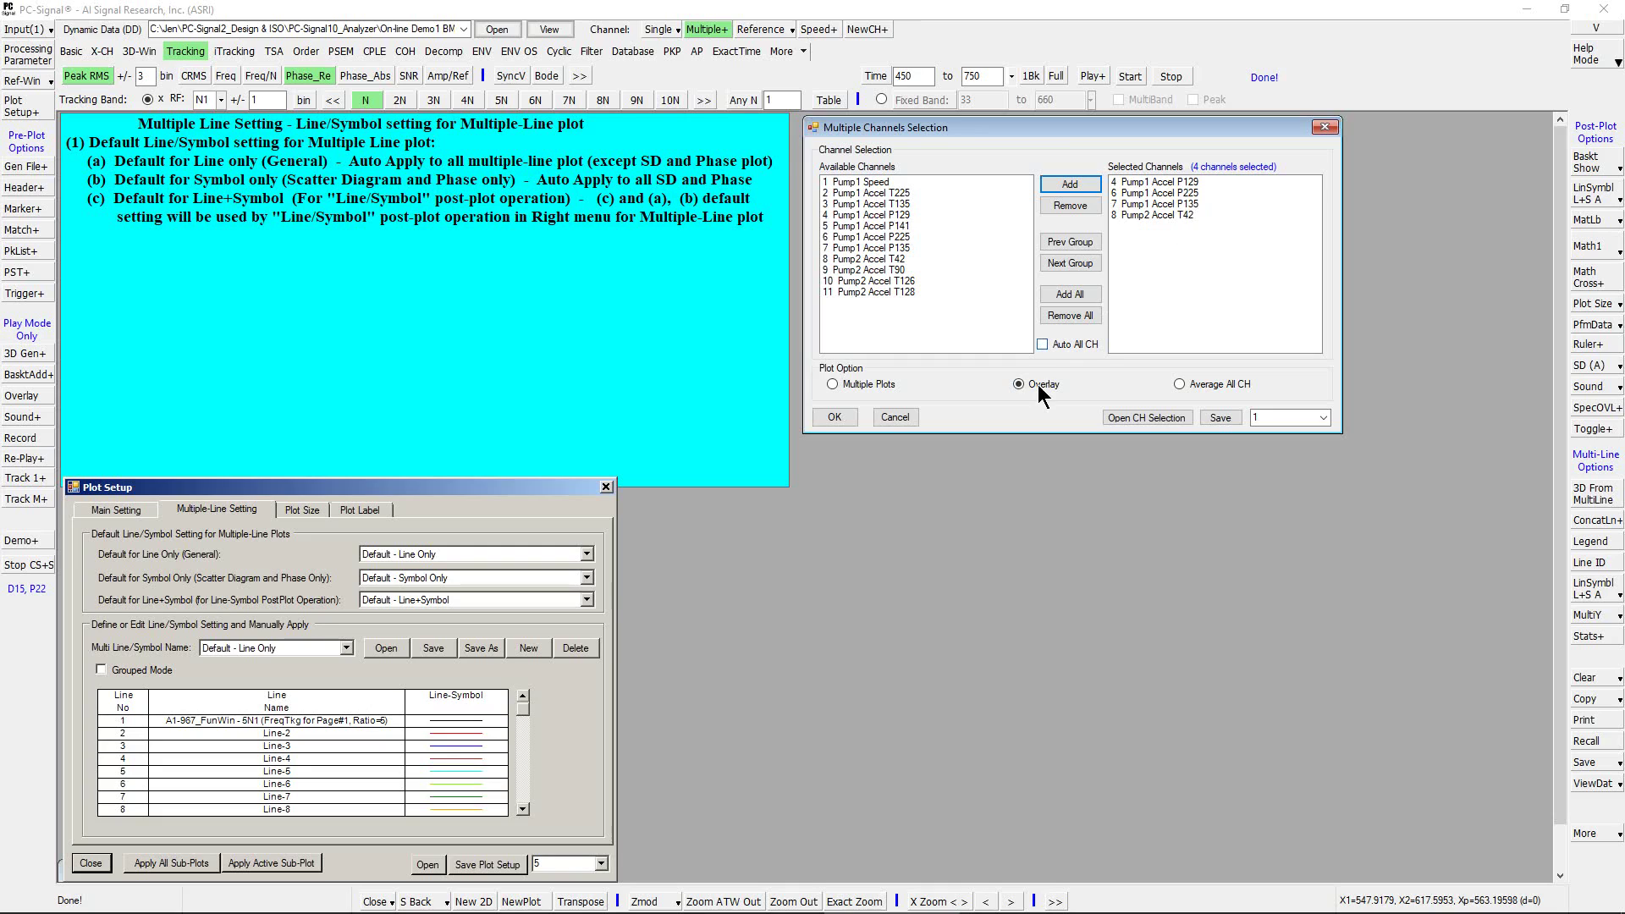
pyautogui.press('Return')
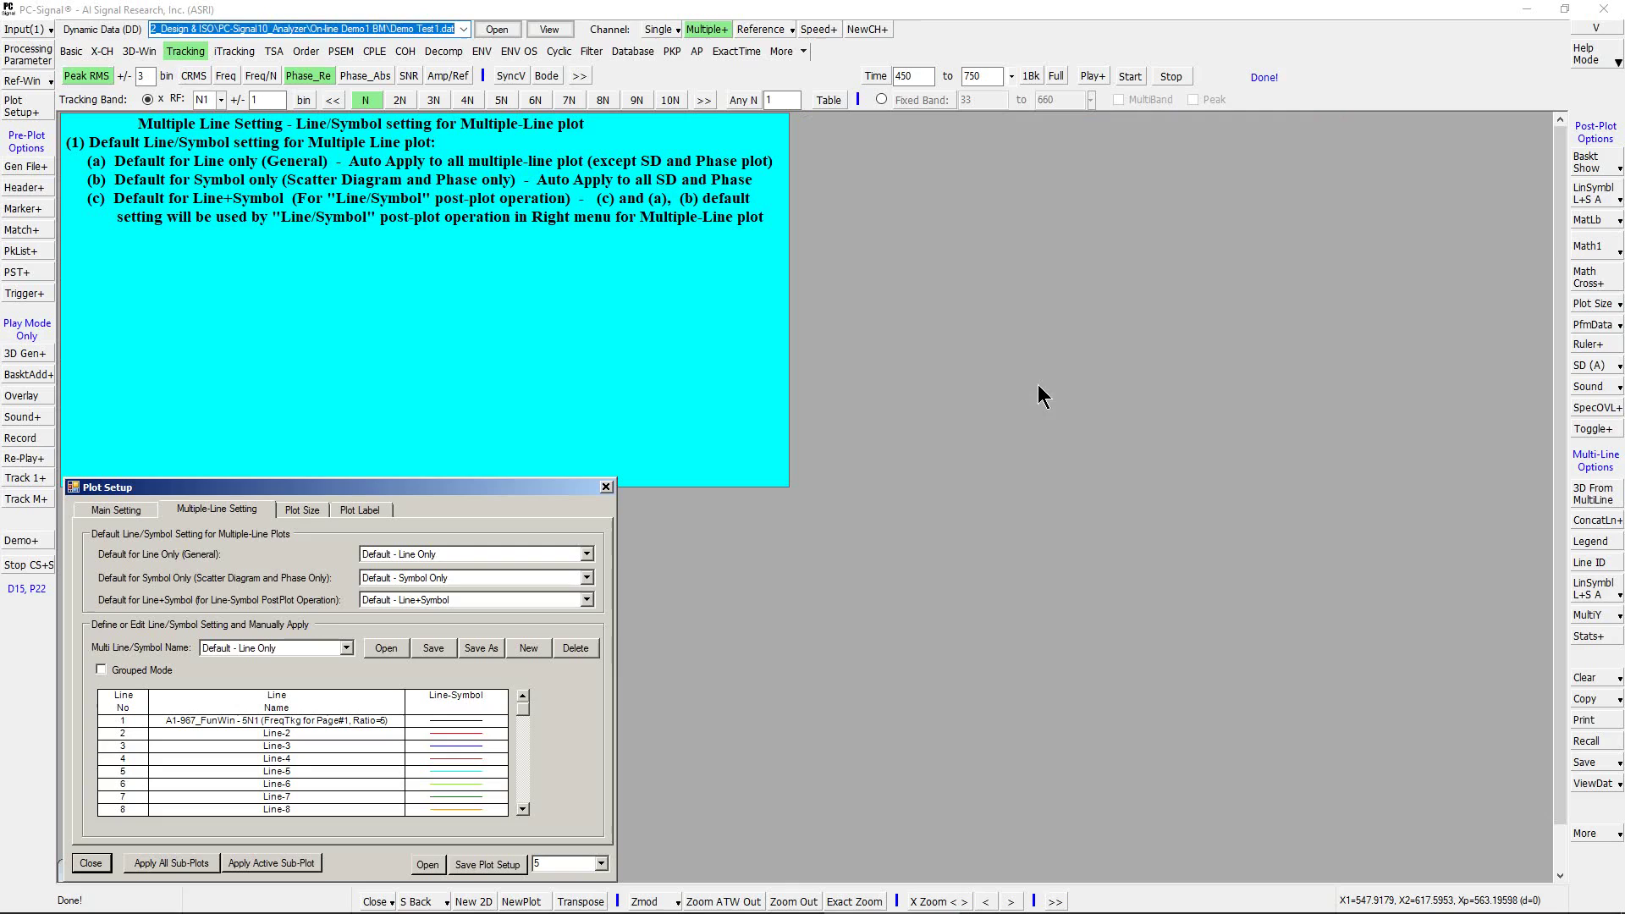
# - Run the tracking analysis and place the cursor near 742 s on both plots
pyautogui.click(1127, 76)
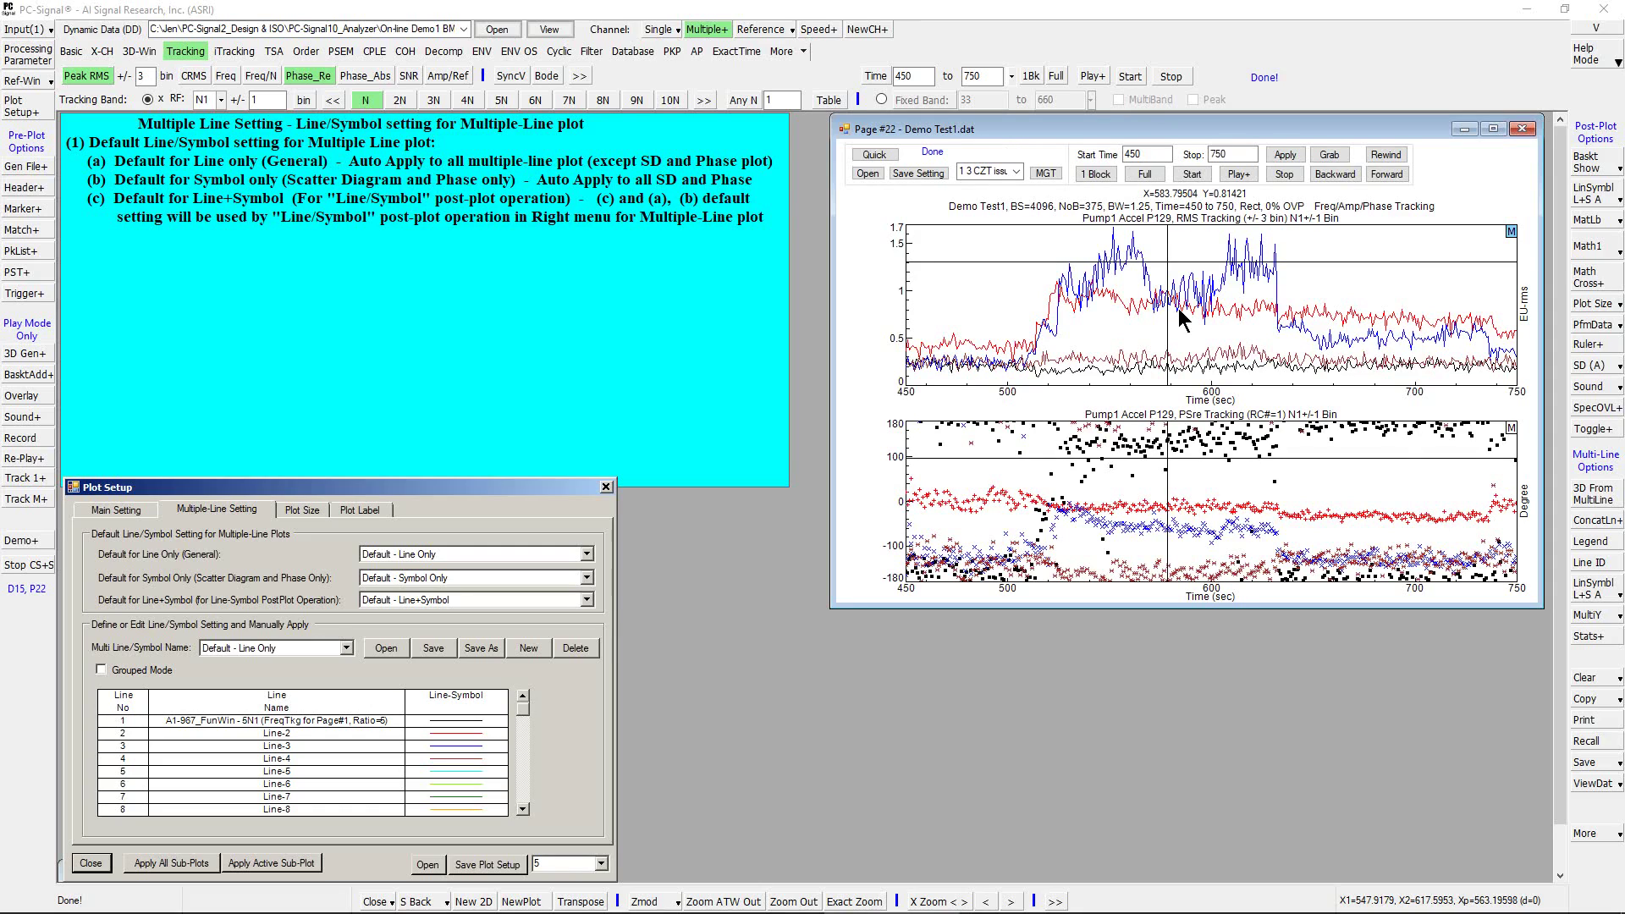
pyautogui.click(413, 560)
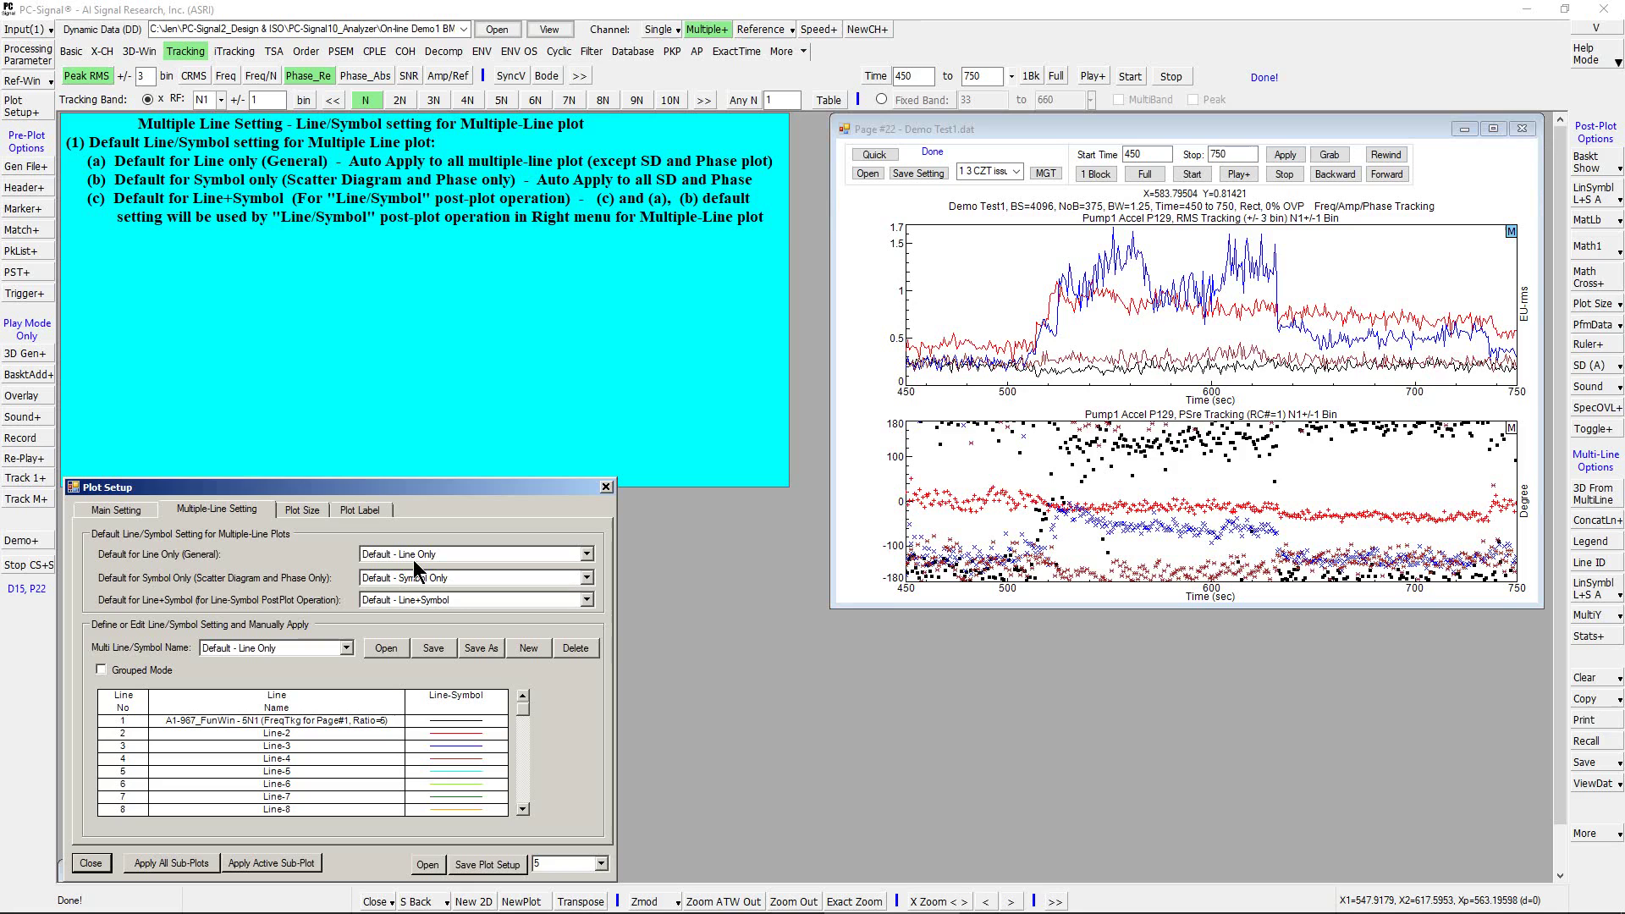
pyautogui.click(891, 539)
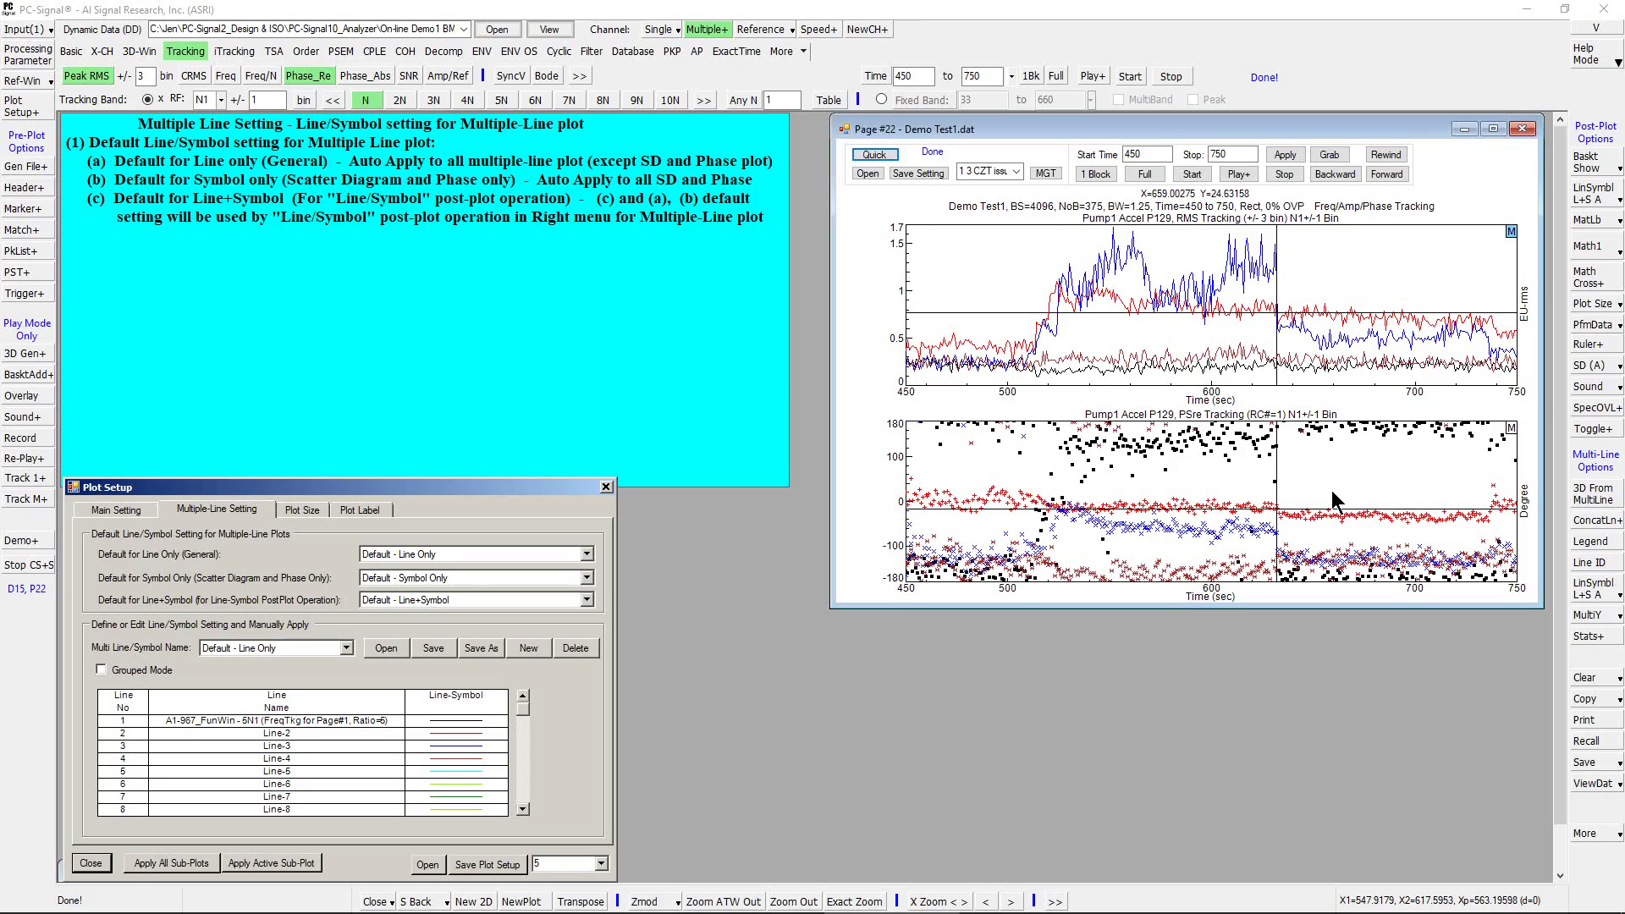
pyautogui.click(423, 580)
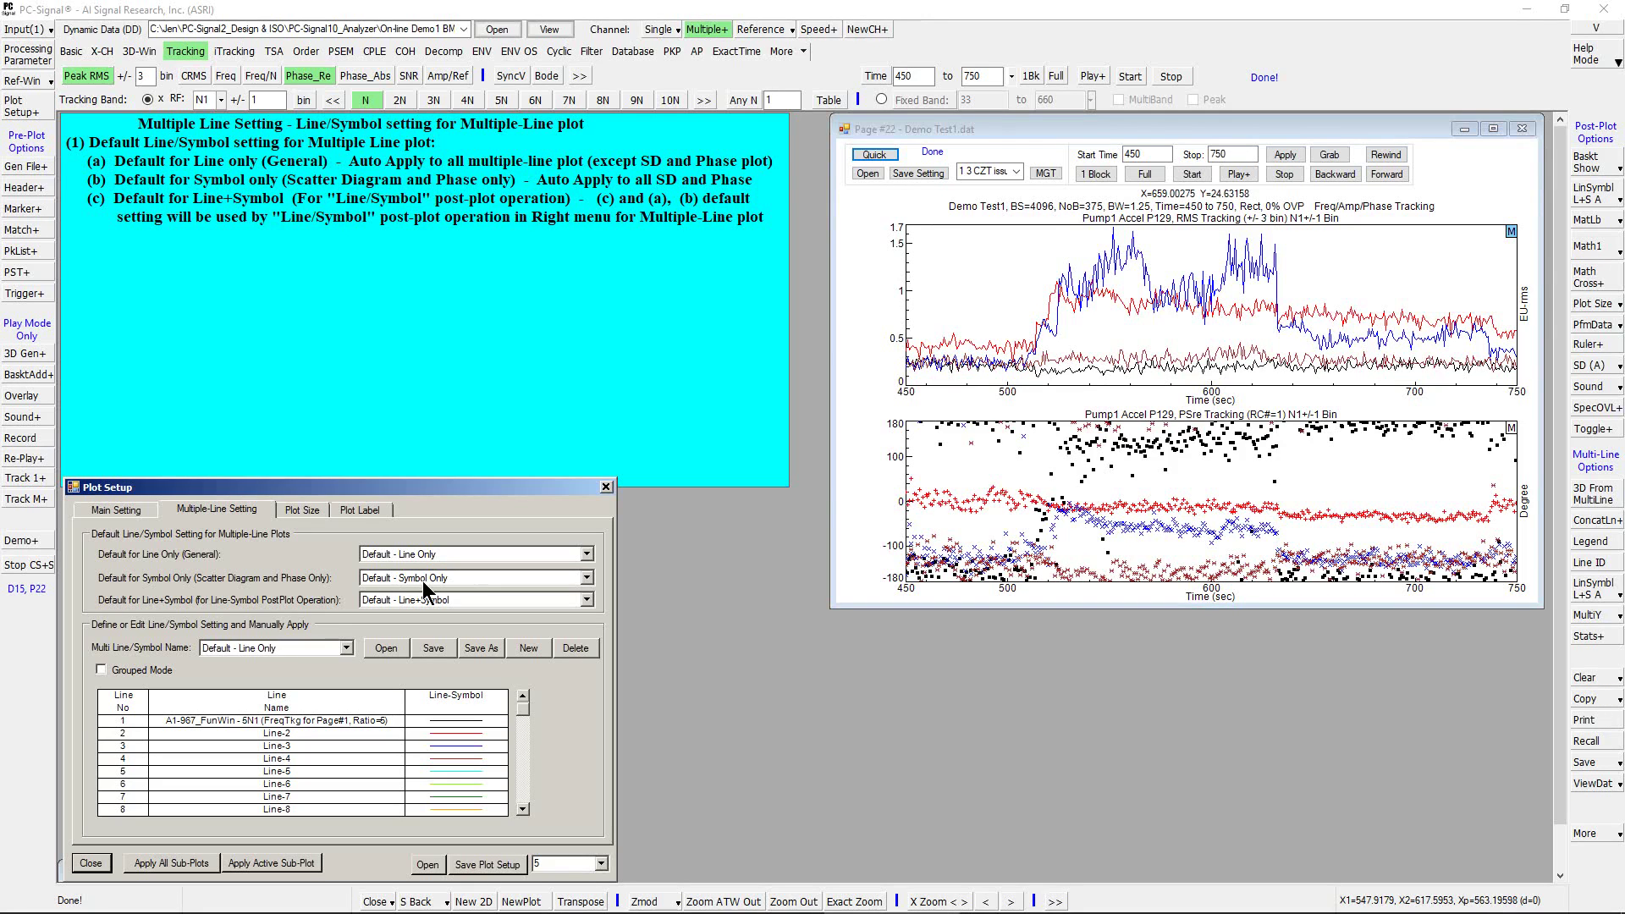
pyautogui.click(1458, 453)
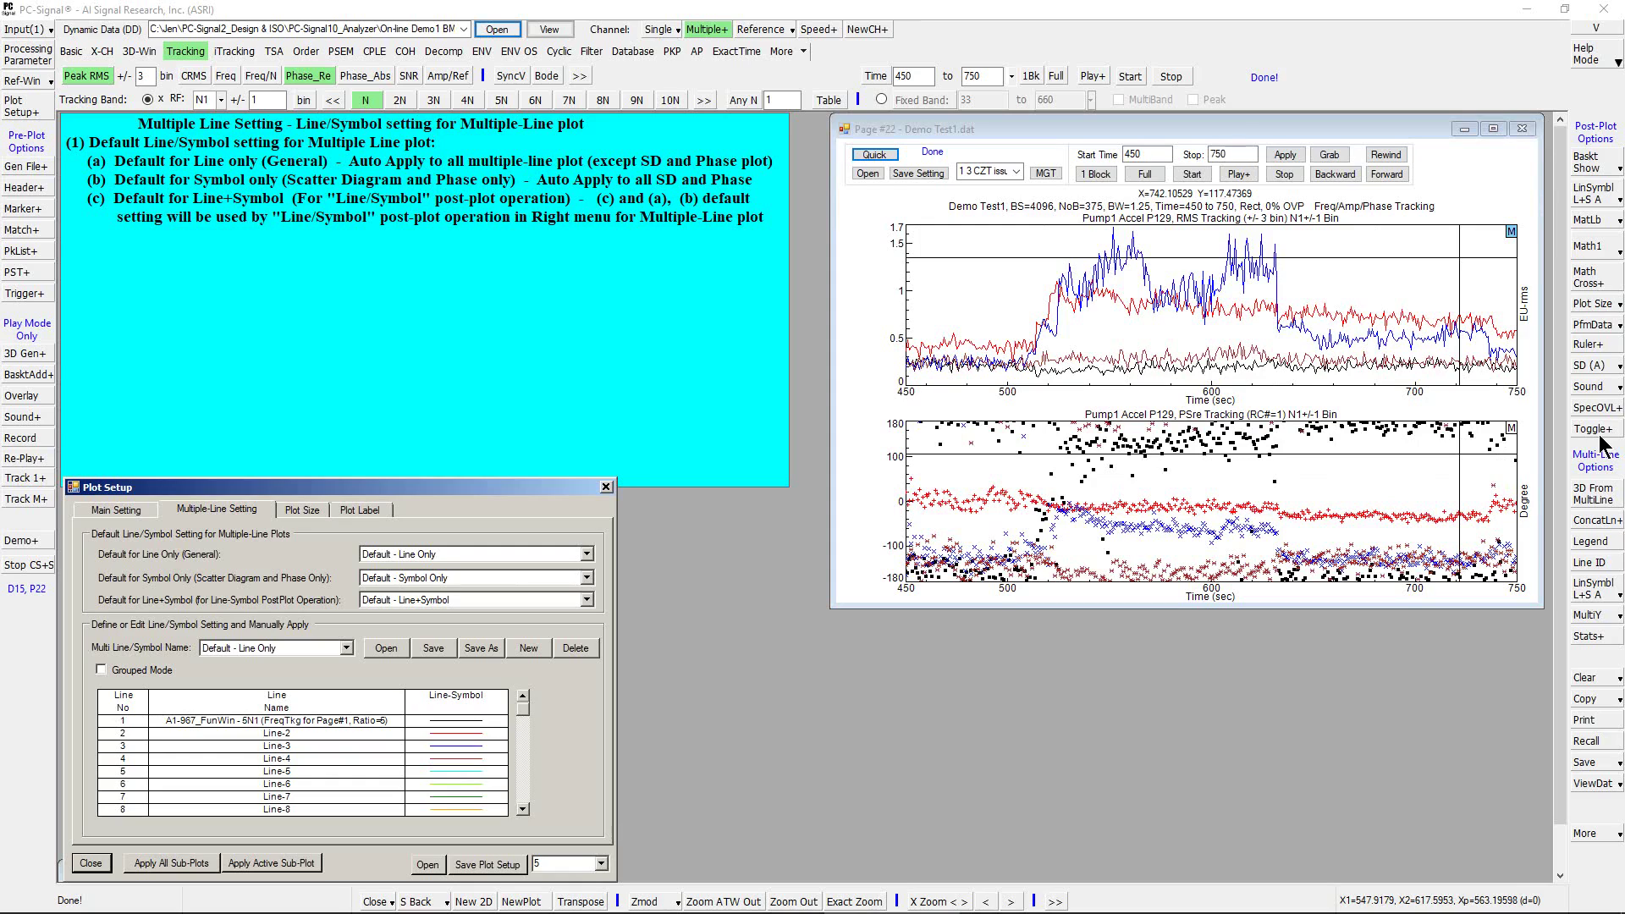
# - Switch the LinSymbl setting to Line+Symbol - All Sub-Plots from the right-hand menu
pyautogui.click(1593, 592)
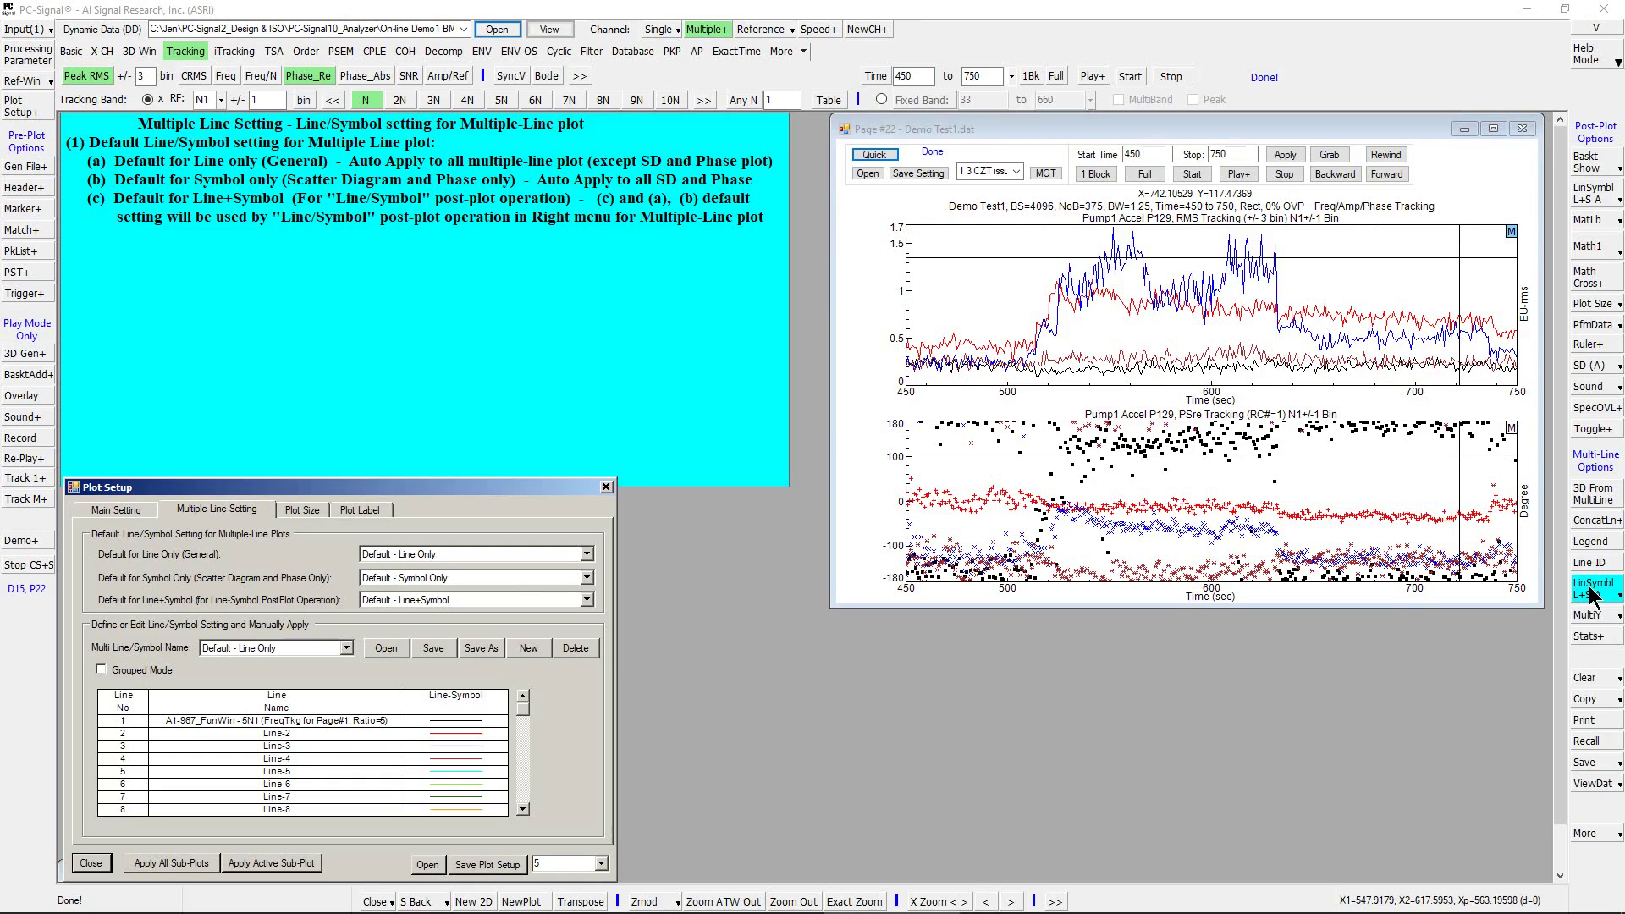
pyautogui.click(1592, 593)
pyautogui.click(1593, 594)
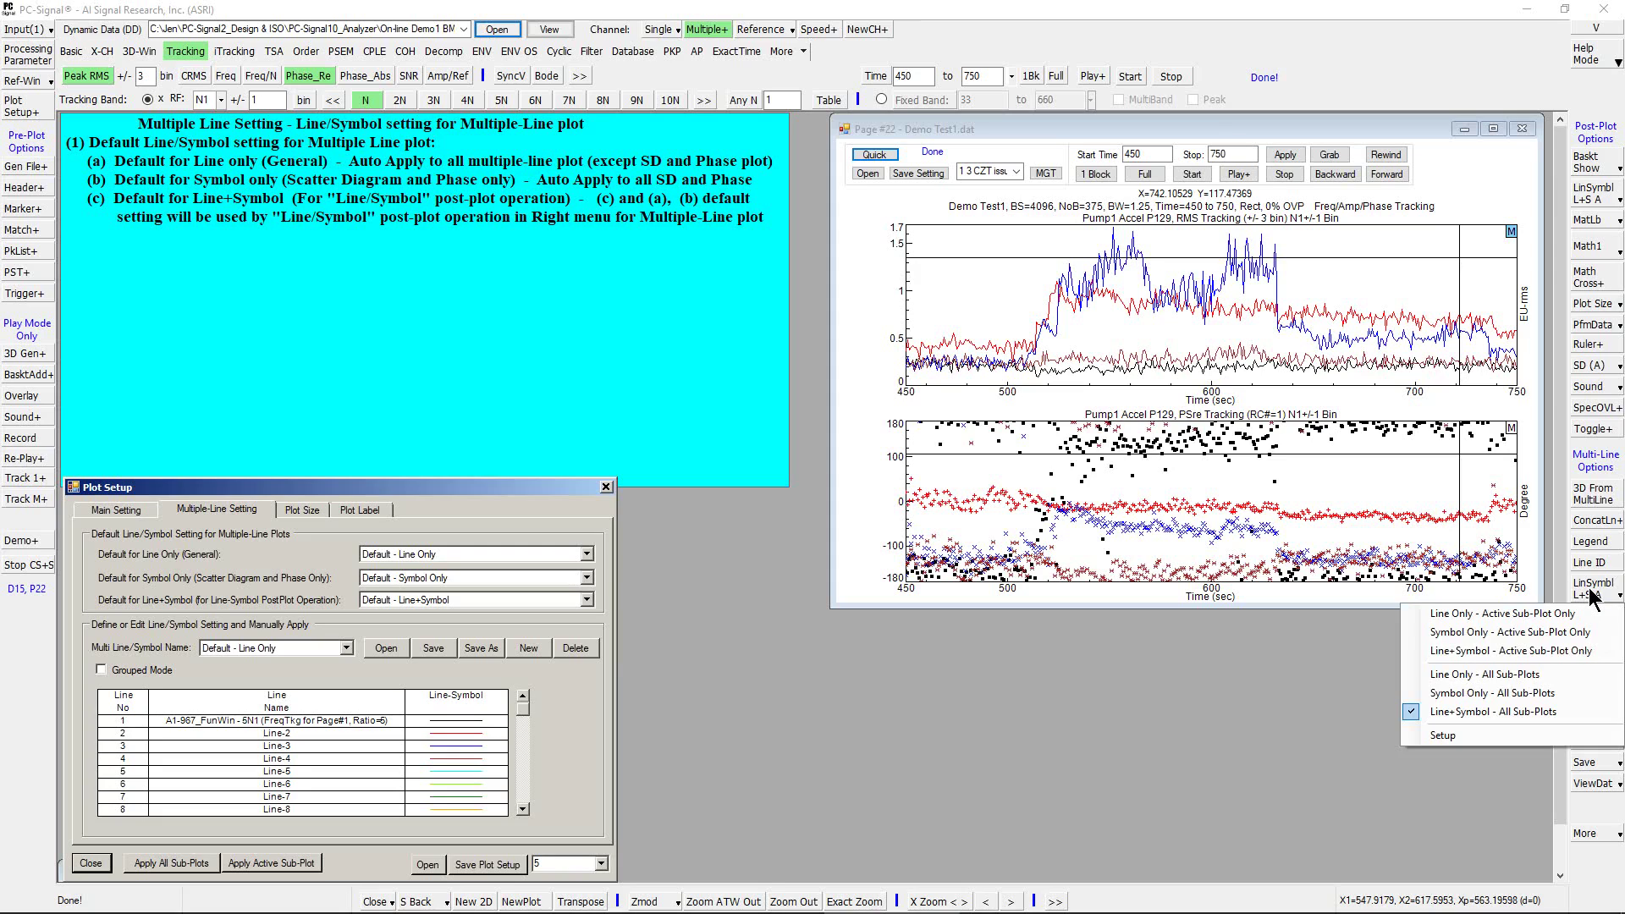
pyautogui.click(1433, 712)
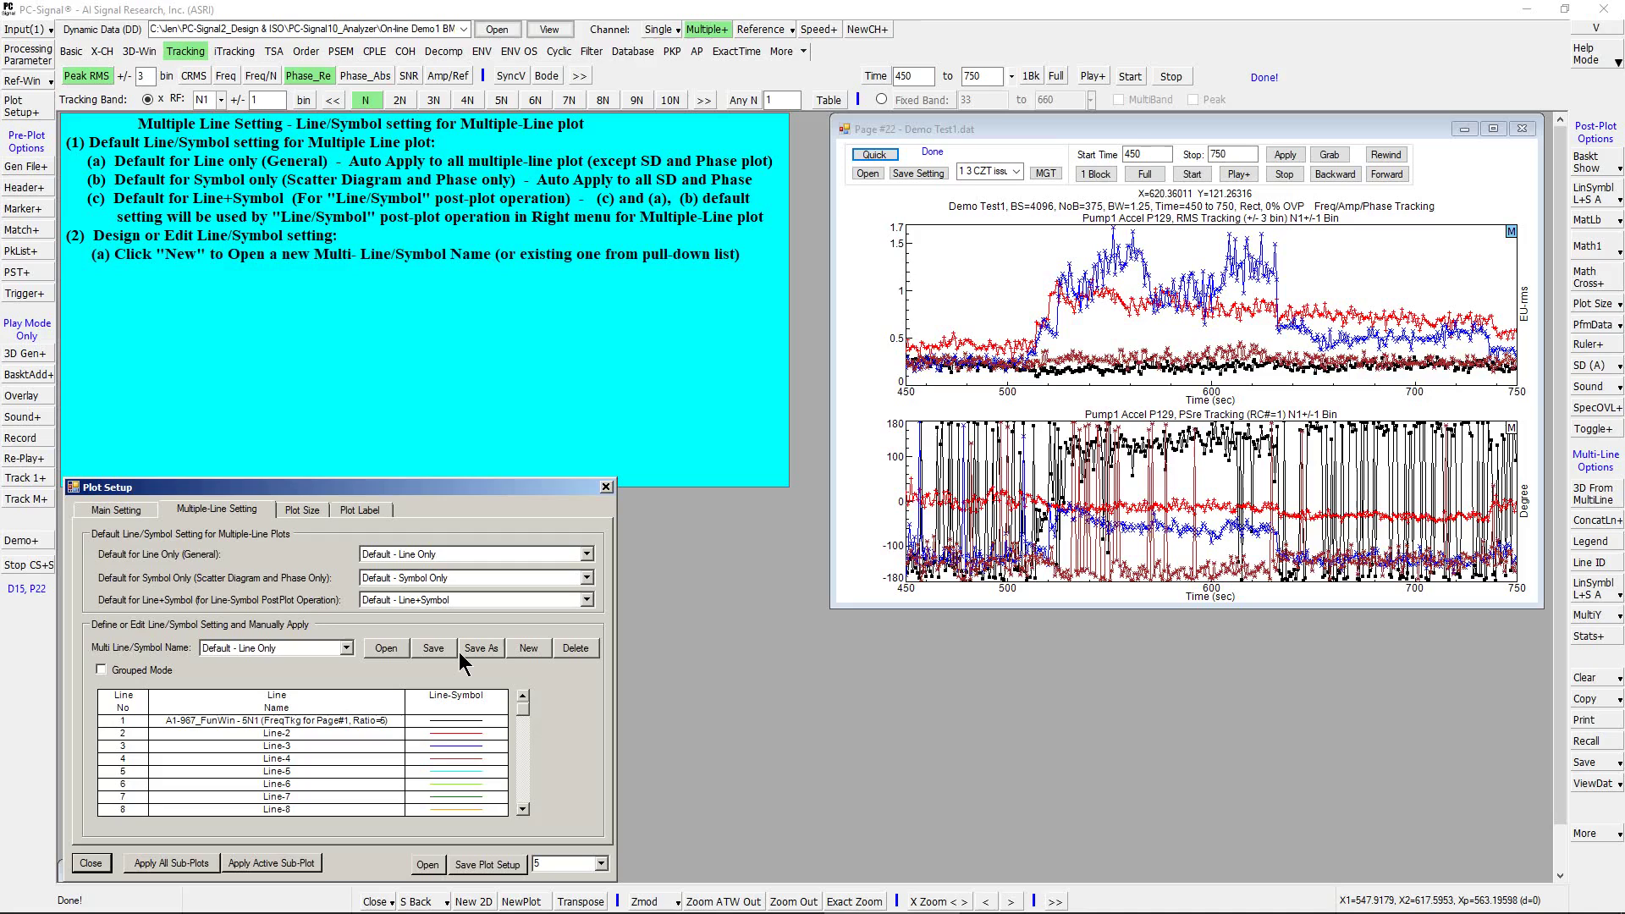
# - Open the Line/Symbol Menu for line 1 of the Multiple-Line Setting table
pyautogui.rightClick(465, 726)
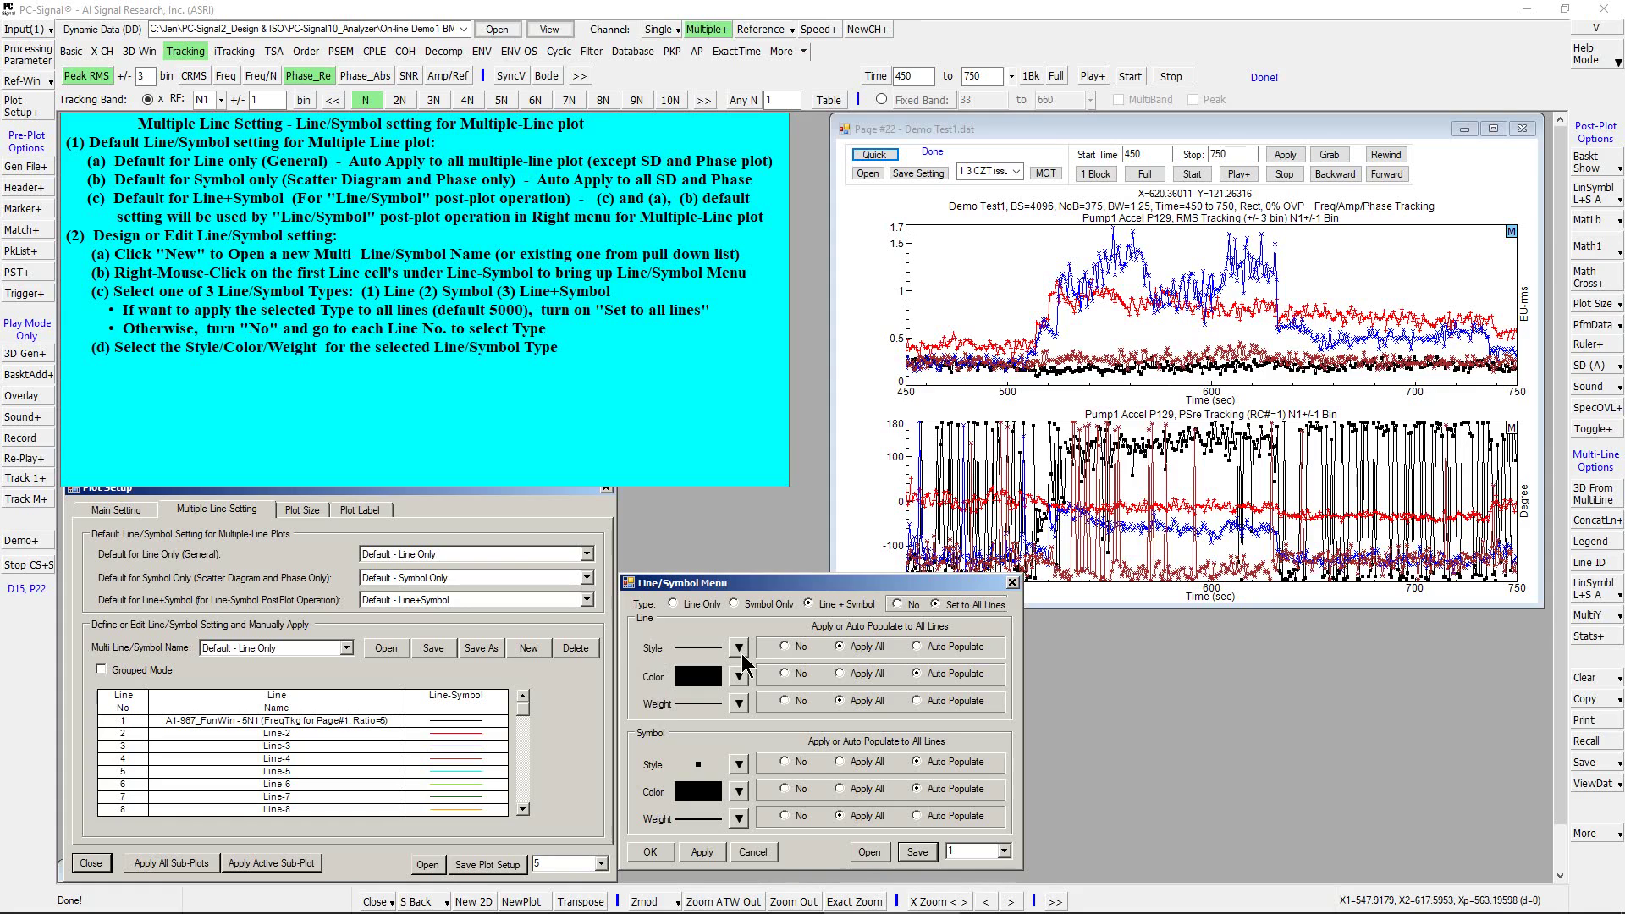
pyautogui.click(744, 658)
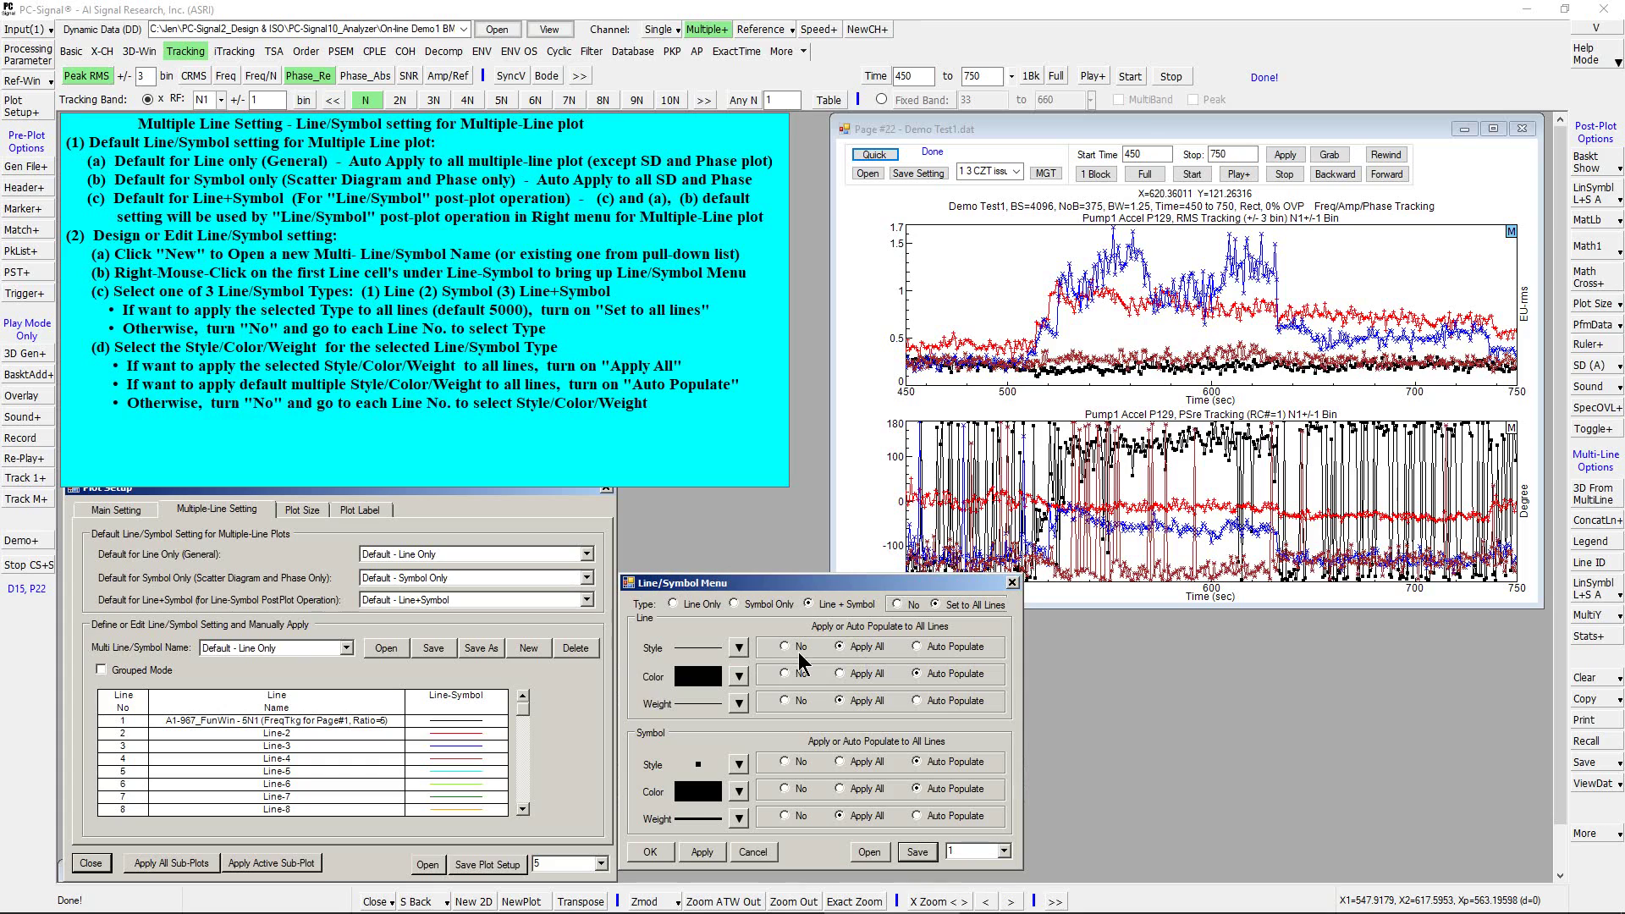
pyautogui.click(124, 679)
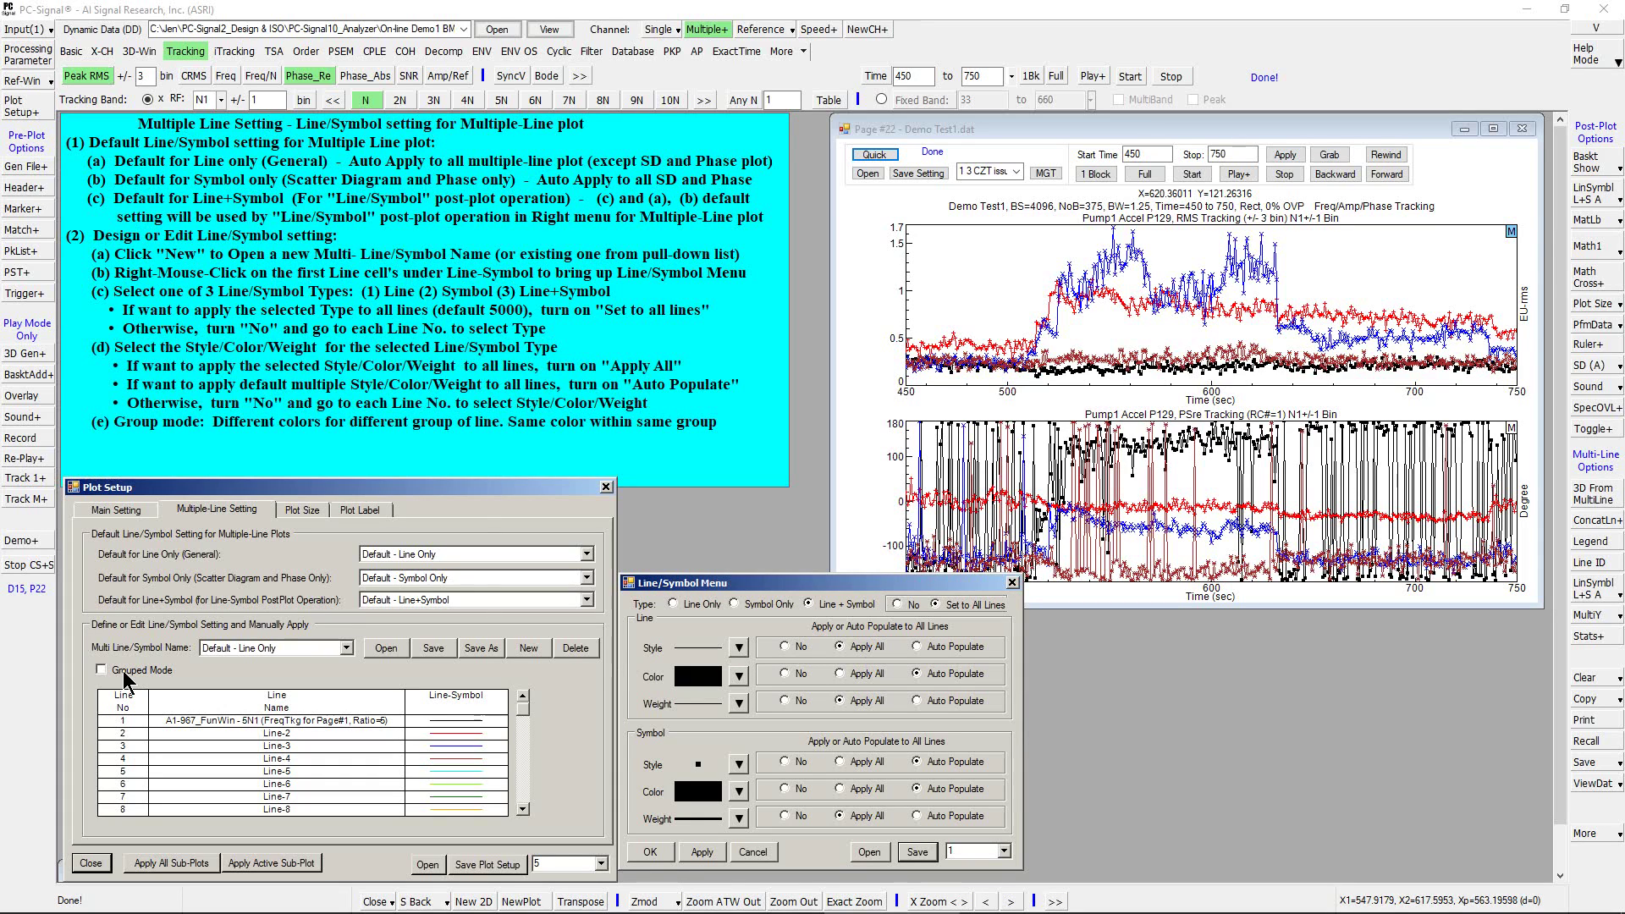